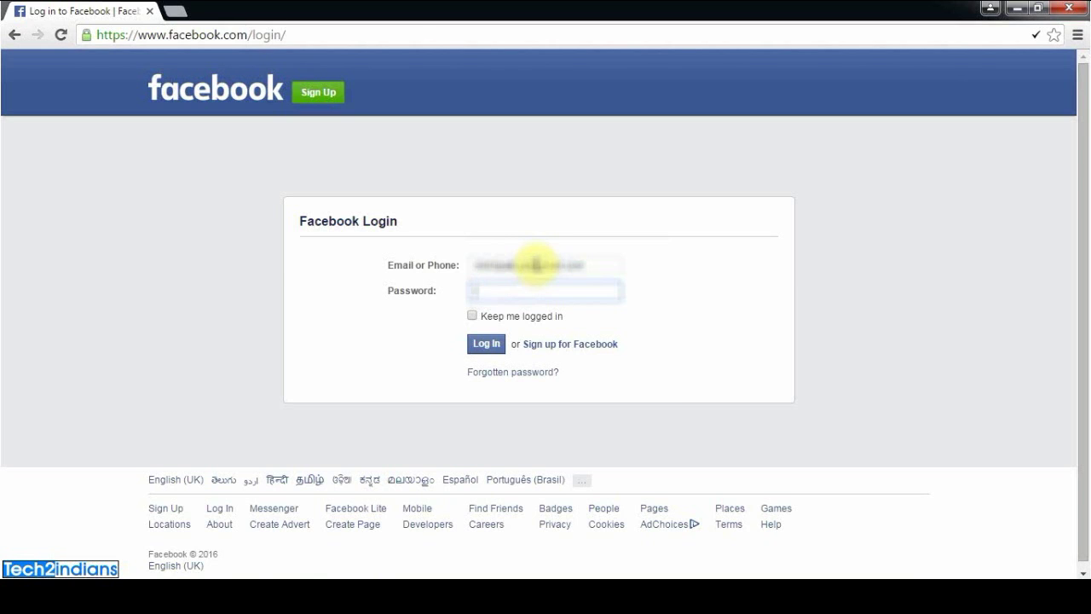
Log in, open the Tech2indians page from the sidebar and go to its About tab.
{"action": "key", "text": "Return"}
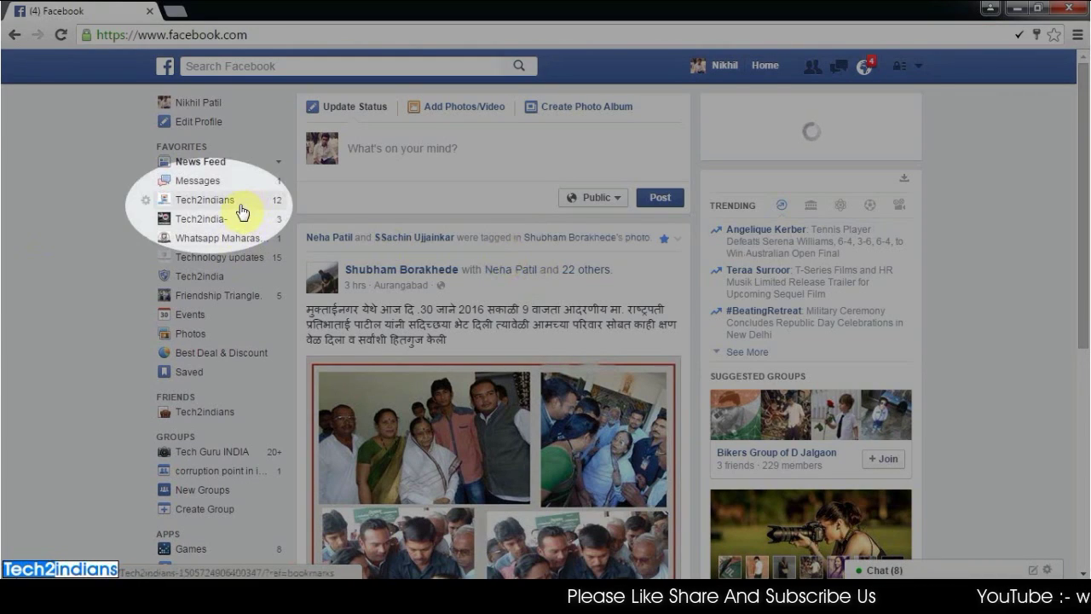
{"action": "left_click", "coordinate": [240, 206]}
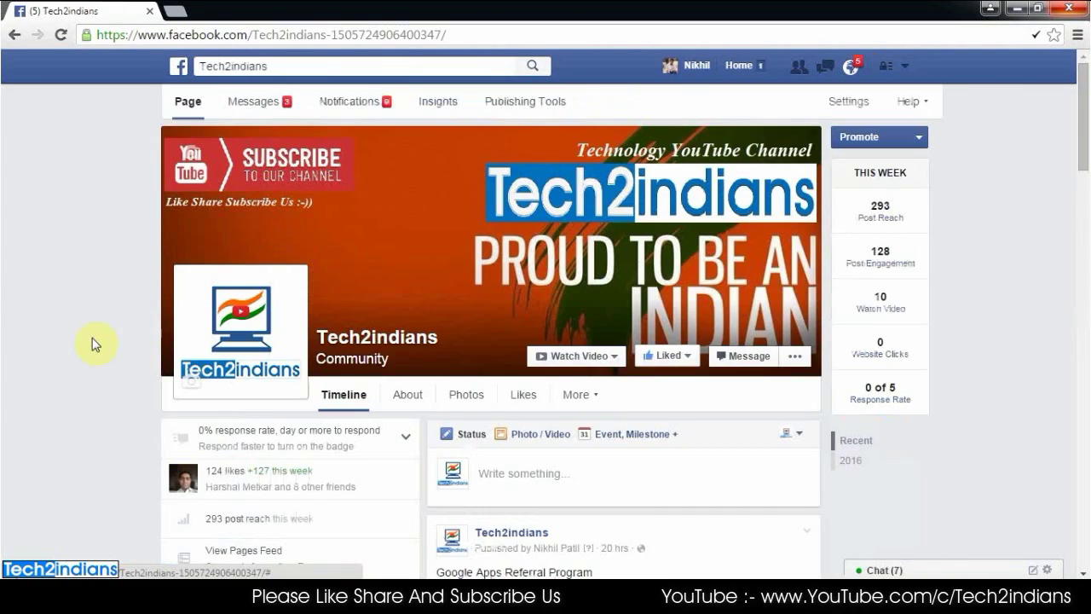
{"action": "scroll", "coordinate": [94, 345], "scroll_direction": "down", "scroll_amount": 15}
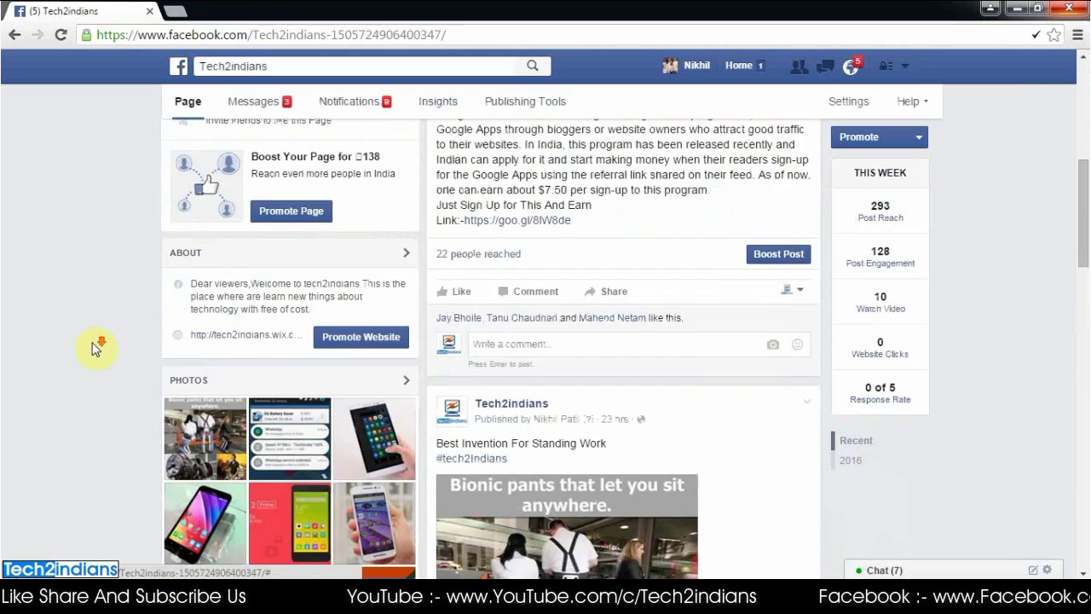
{"action": "scroll", "coordinate": [94, 352], "scroll_direction": "up", "scroll_amount": 15}
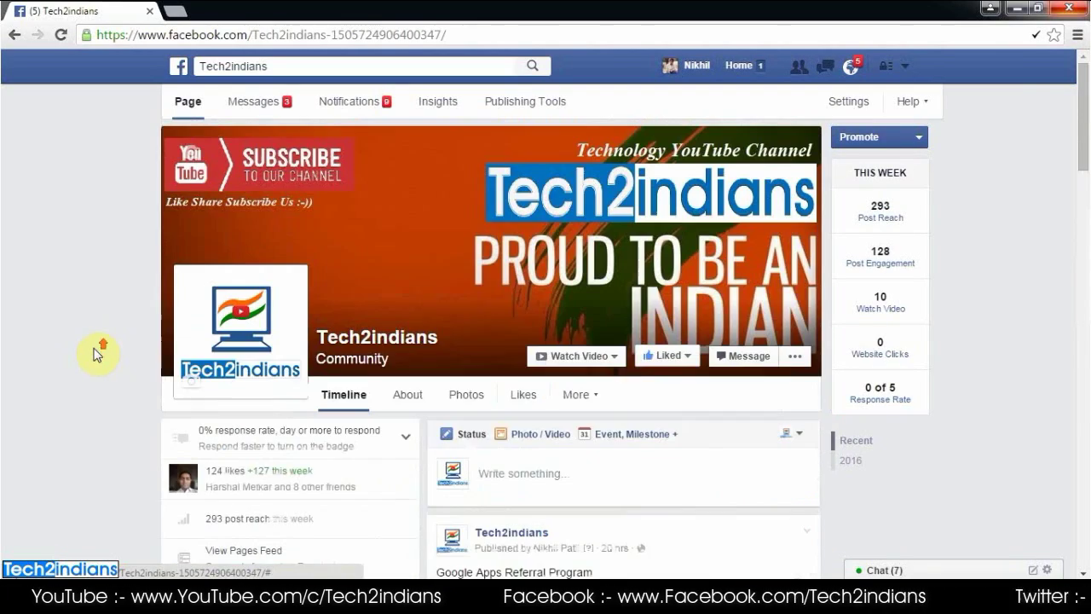
{"action": "left_click", "coordinate": [408, 439]}
{"action": "left_click", "coordinate": [312, 432]}
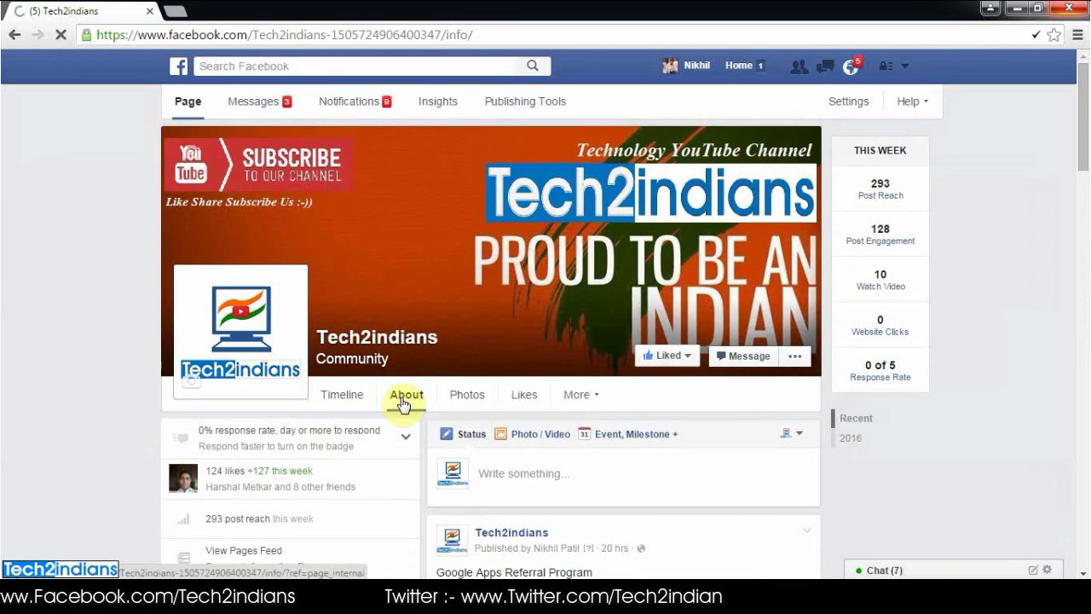
Open the Tech2indians About section's Page Info details.
{"action": "left_click", "coordinate": [401, 395]}
{"action": "scroll", "coordinate": [401, 411], "scroll_direction": "down", "scroll_amount": 5}
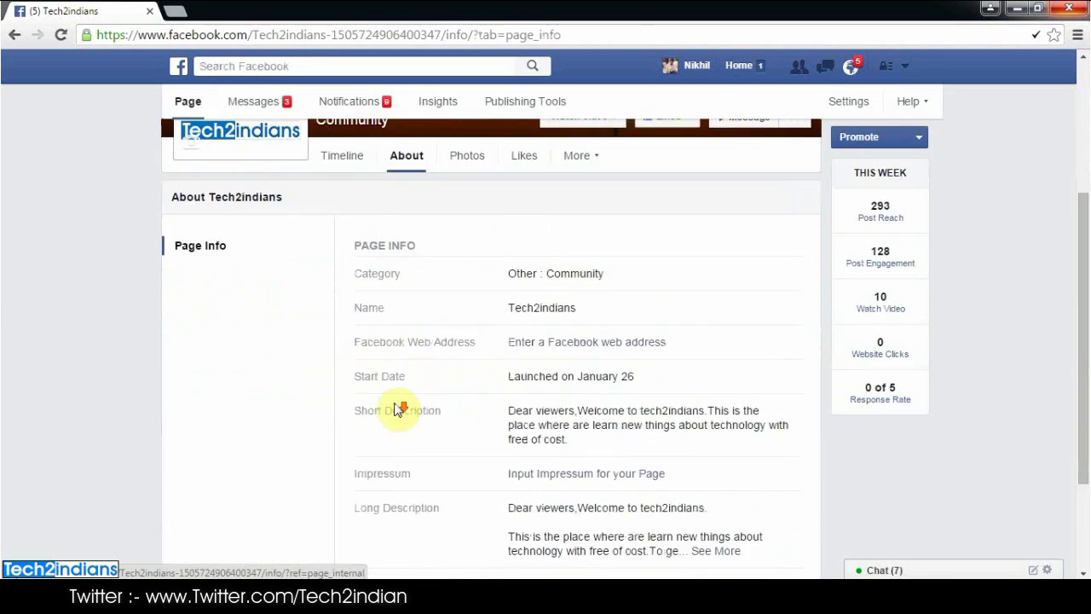
{"action": "scroll", "coordinate": [290, 304], "scroll_direction": "up", "scroll_amount": 2}
{"action": "left_click", "coordinate": [176, 259]}
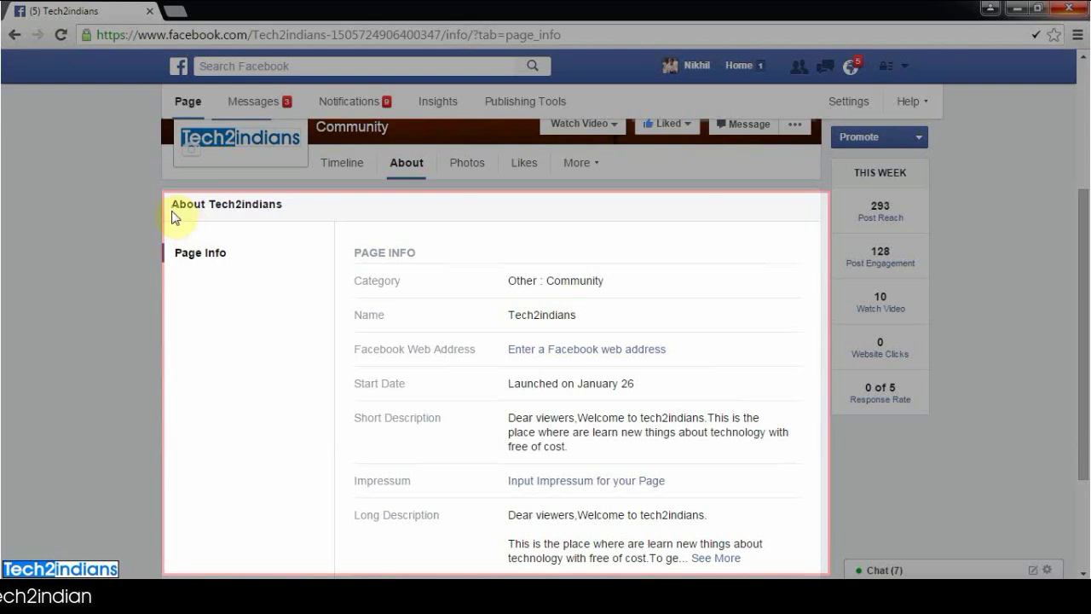
Highlight the About Tech2indians heading and the page's category and name details.
{"action": "left_click_drag", "start_coordinate": [169, 204], "coordinate": [274, 204]}
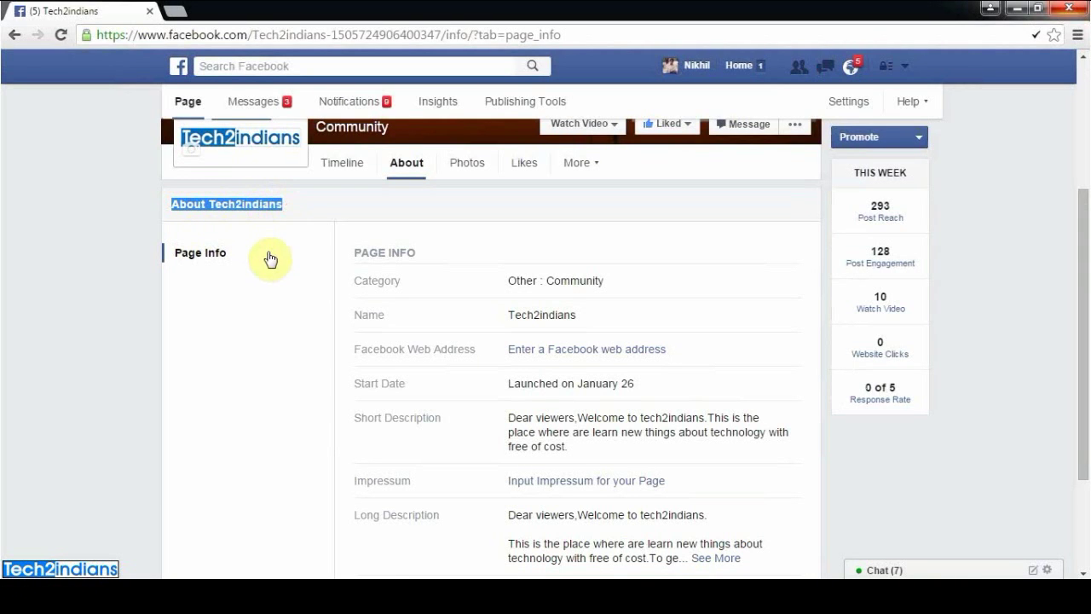
{"action": "left_click_drag", "start_coordinate": [254, 262], "coordinate": [200, 261]}
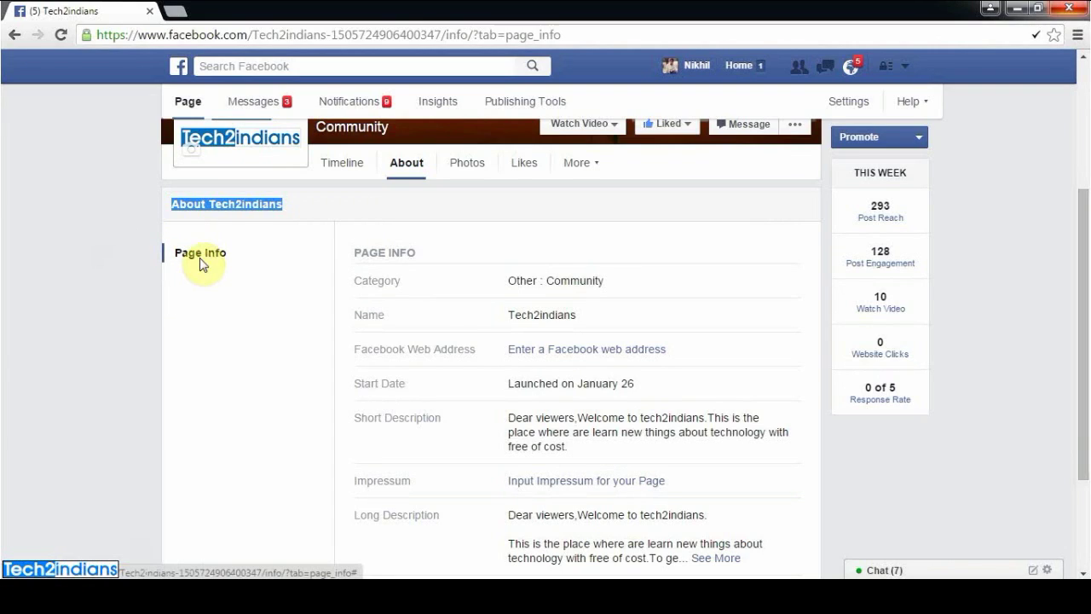
{"action": "left_click", "coordinate": [201, 264]}
{"action": "scroll", "coordinate": [539, 288], "scroll_direction": "down", "scroll_amount": 2}
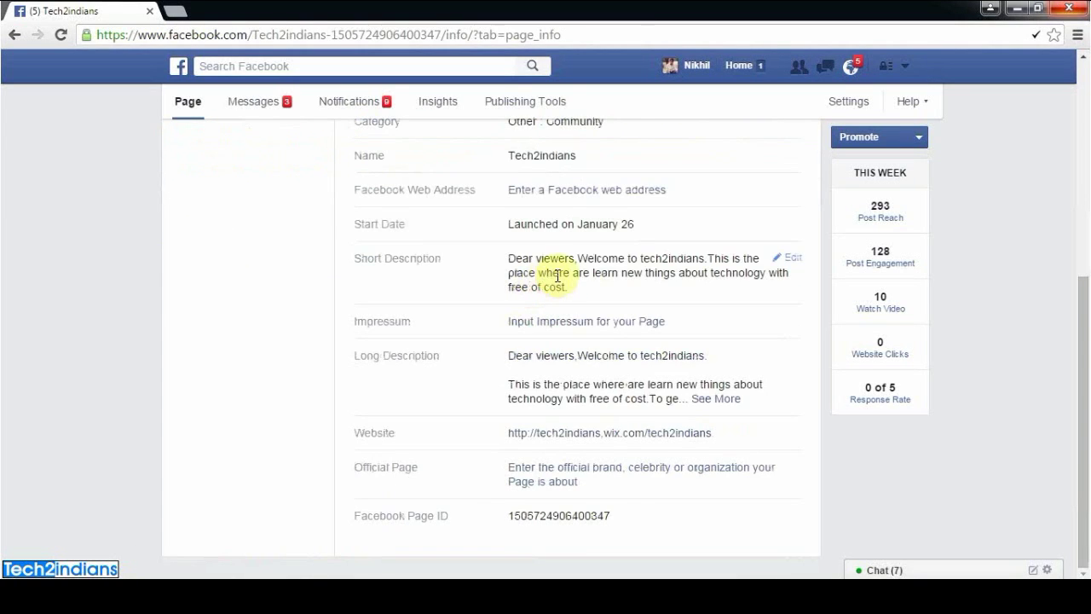
{"action": "scroll", "coordinate": [637, 257], "scroll_direction": "up", "scroll_amount": 1}
{"action": "left_click_drag", "start_coordinate": [503, 200], "coordinate": [605, 209]}
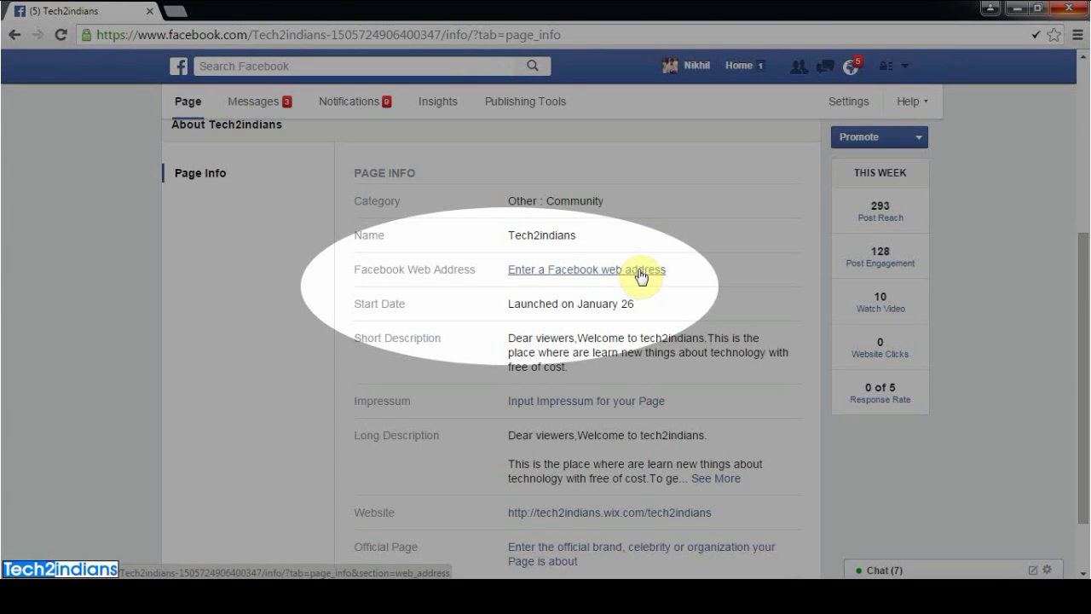
Start creating a Facebook web address, keeping Tech2indians as the chosen page.
{"action": "left_click", "coordinate": [641, 272]}
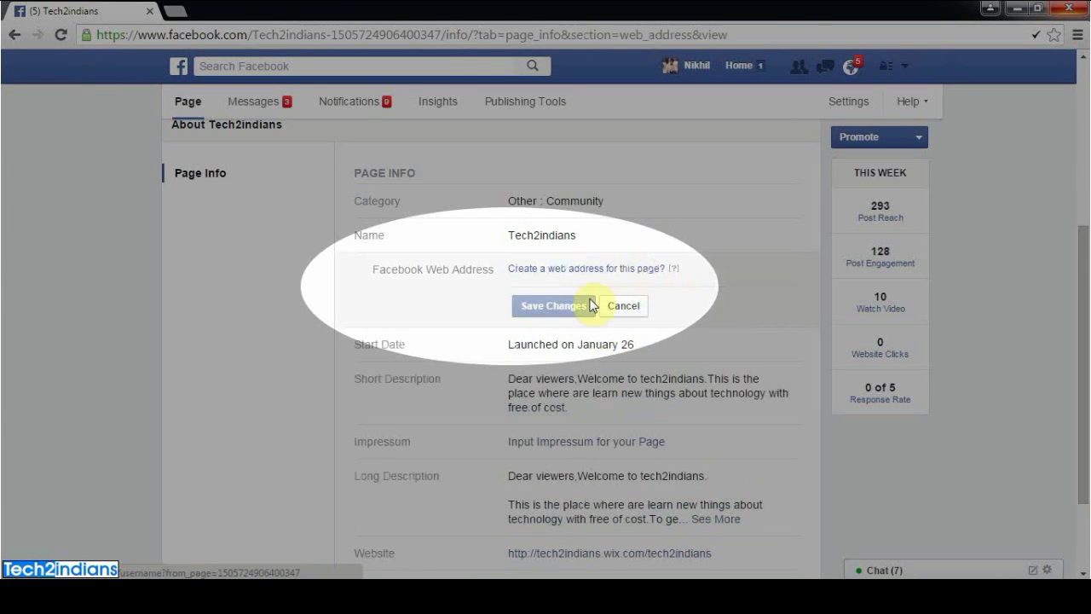
{"action": "left_click", "coordinate": [538, 271]}
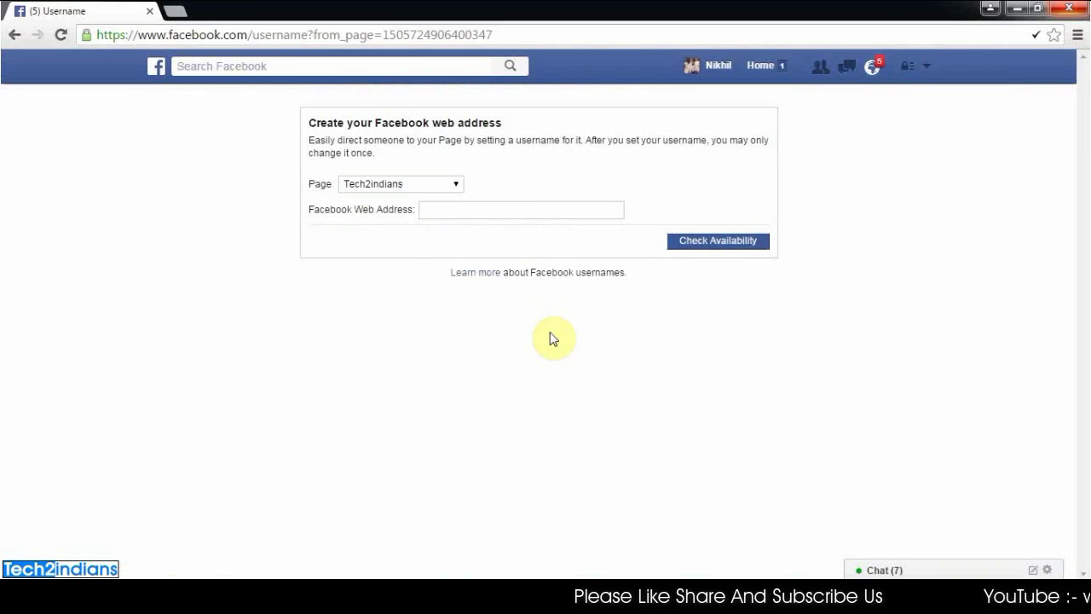
{"action": "left_click", "coordinate": [455, 185]}
{"action": "left_click", "coordinate": [475, 202]}
{"action": "left_click", "coordinate": [459, 209]}
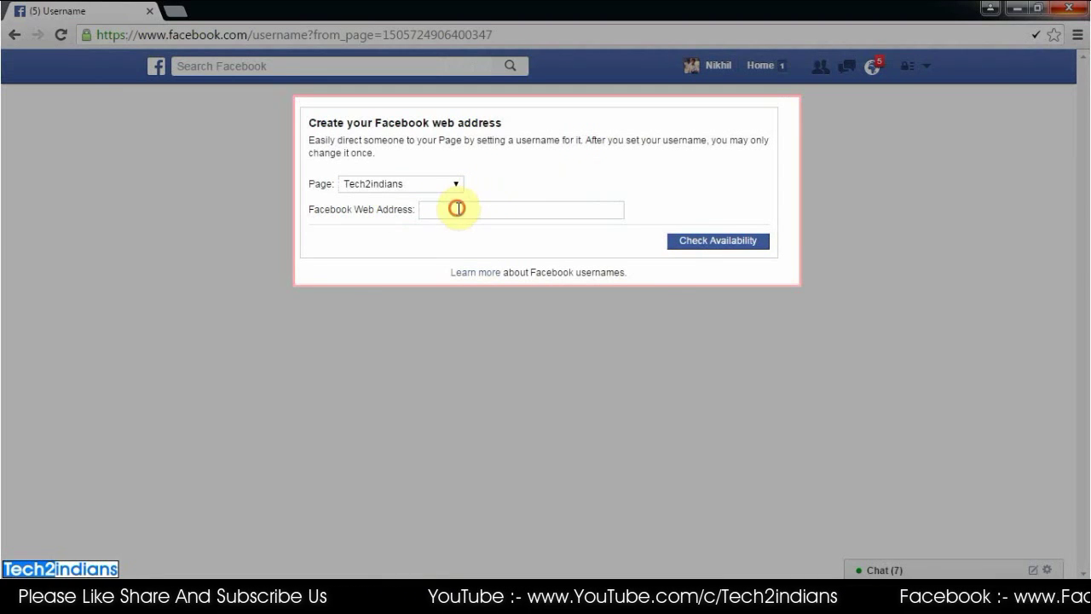
{"action": "left_click", "coordinate": [566, 207]}
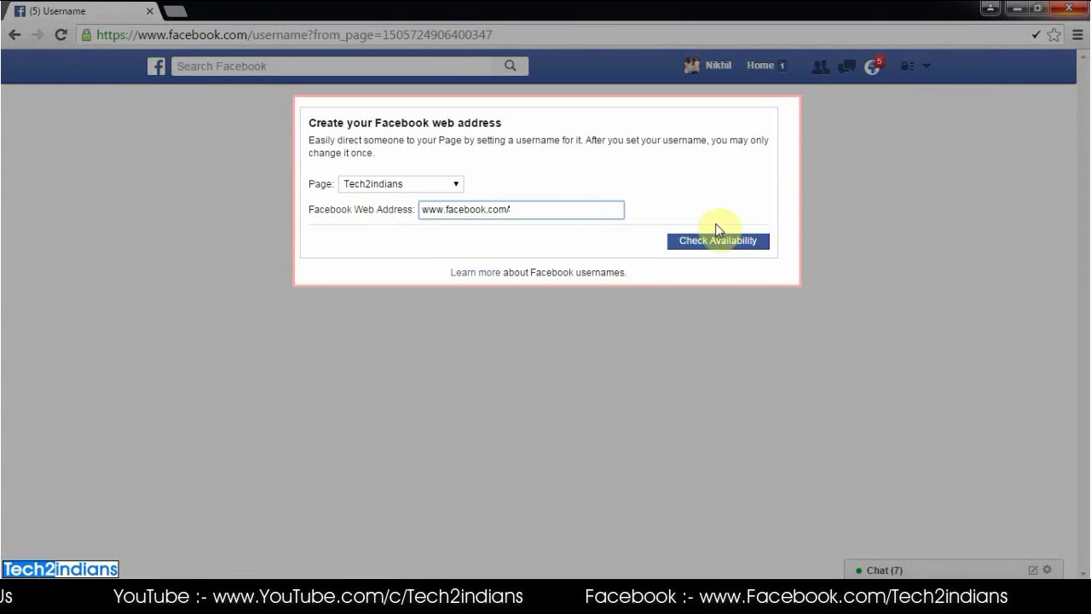
{"action": "type", "text": "tech"}
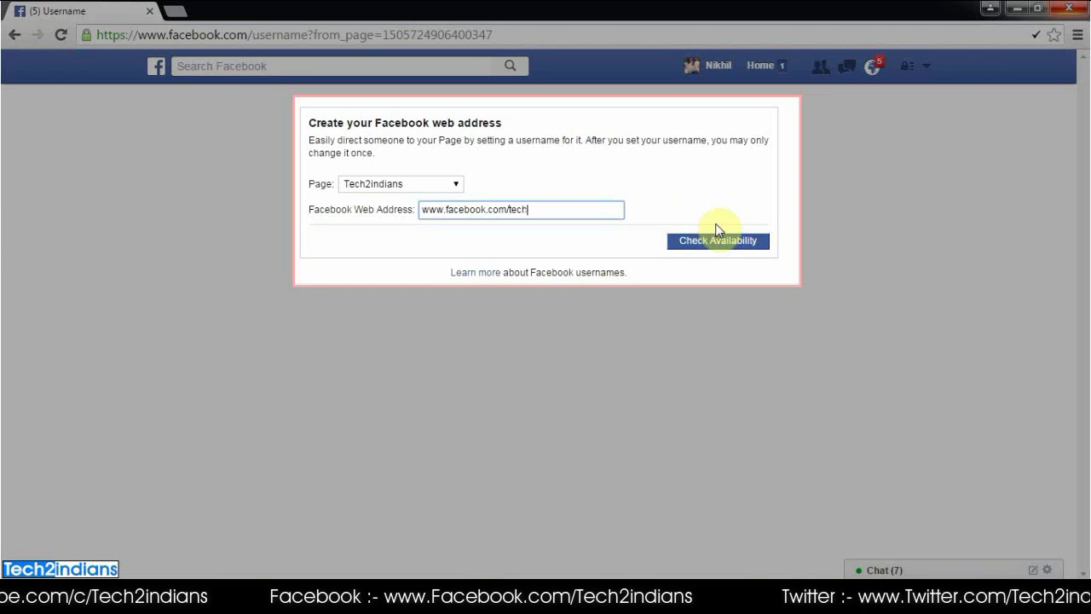
{"action": "type", "text": "2indians"}
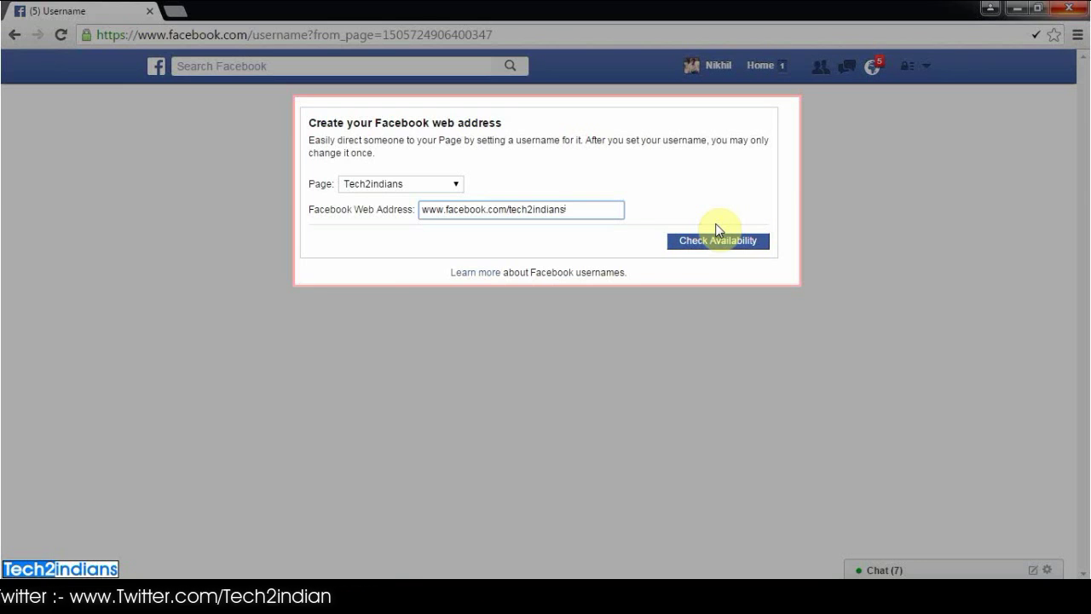
{"action": "left_click_drag", "start_coordinate": [577, 210], "coordinate": [515, 220]}
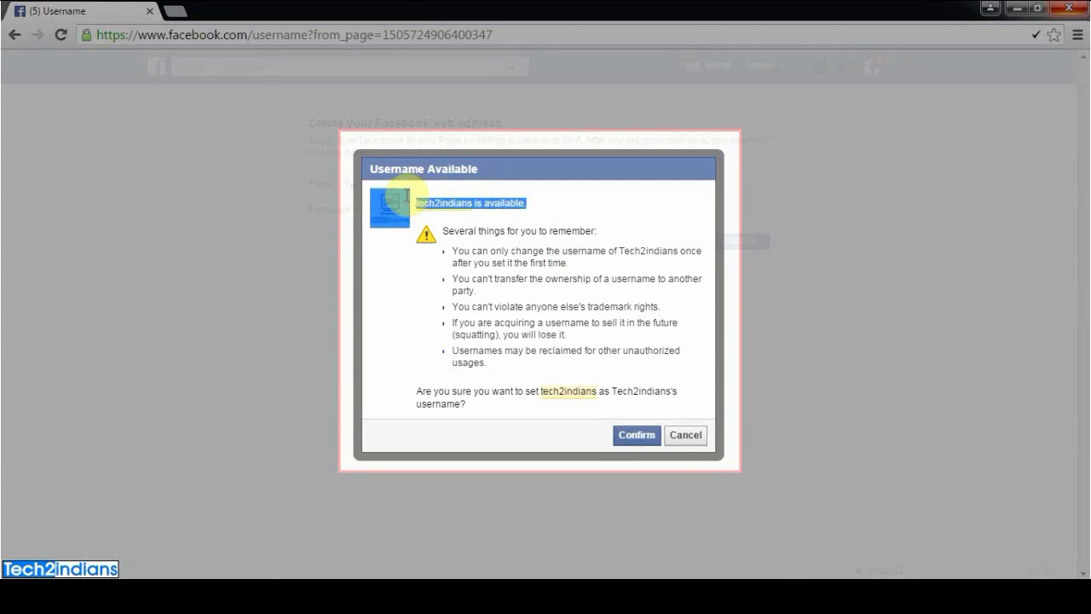
Highlight each username reminder: change once, no ownership transfer, trademark rights, squatting.
{"action": "left_click_drag", "start_coordinate": [440, 231], "coordinate": [597, 232]}
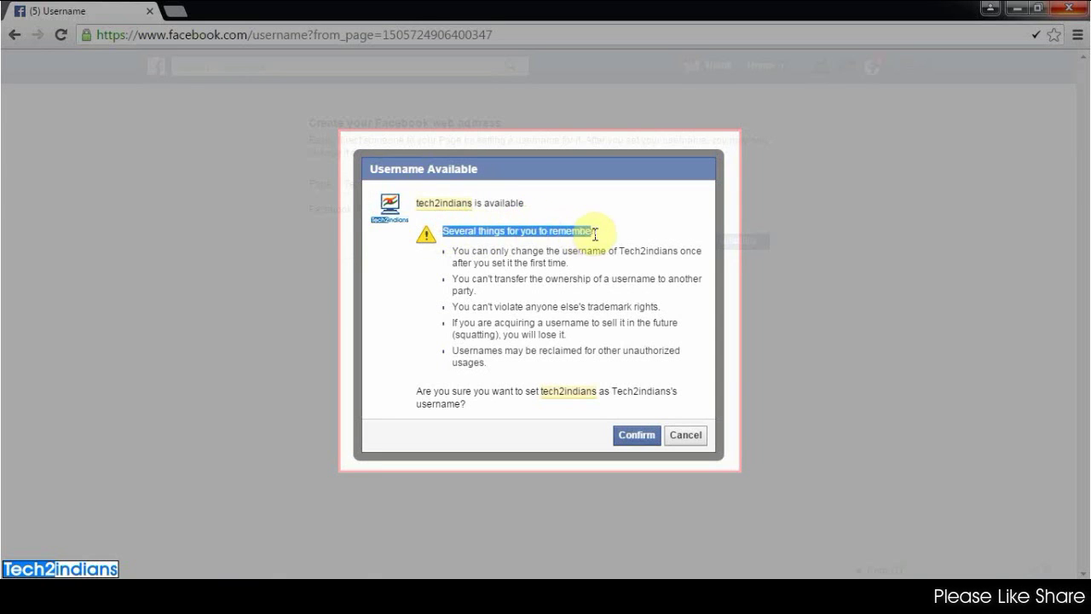
{"action": "left_click_drag", "start_coordinate": [450, 251], "coordinate": [578, 265]}
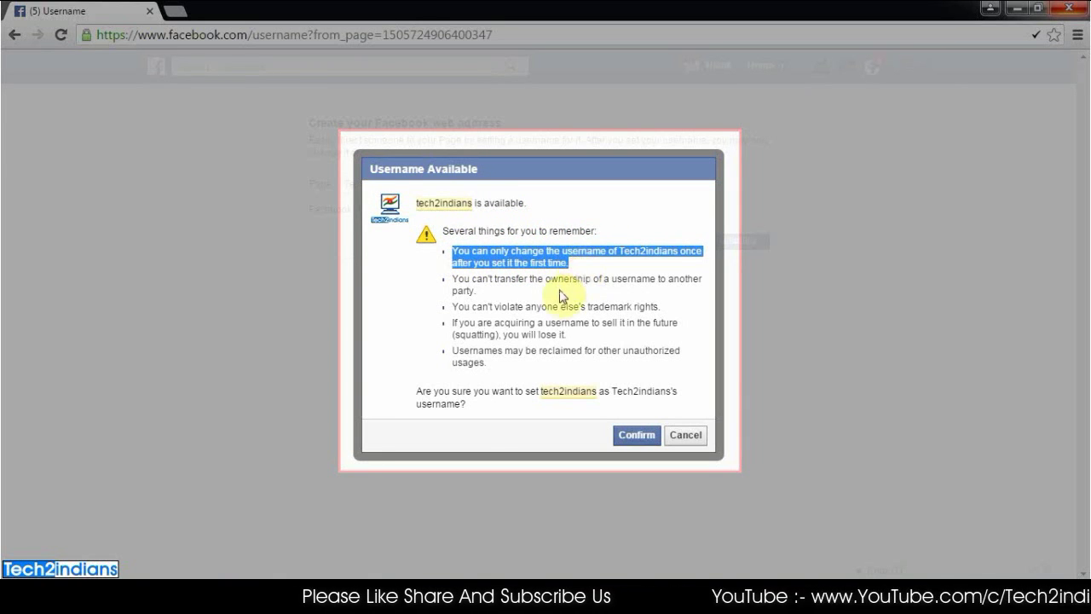
{"action": "left_click_drag", "start_coordinate": [452, 278], "coordinate": [480, 288]}
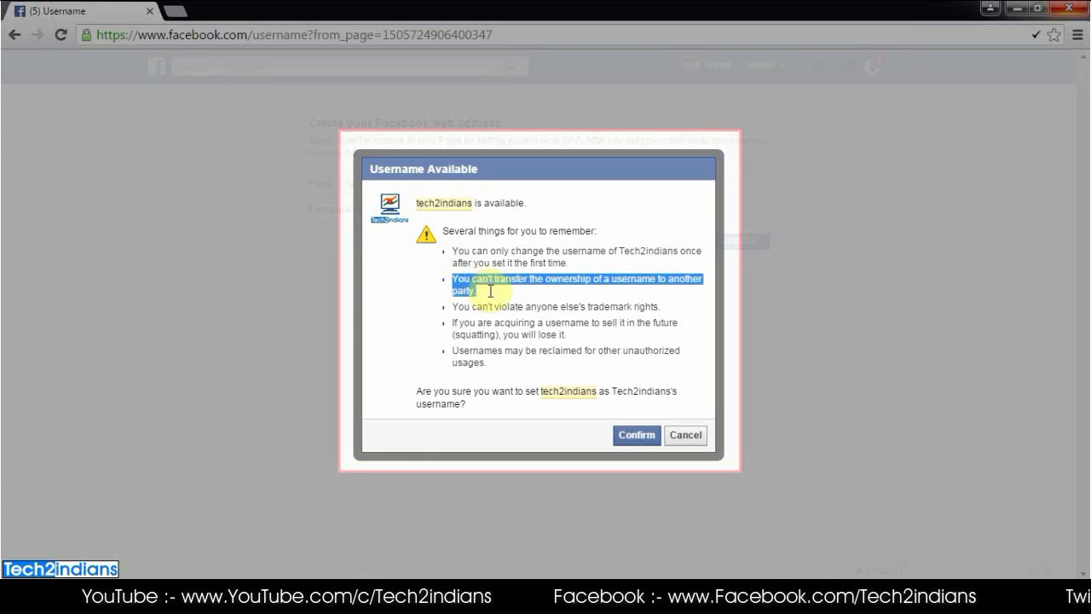
{"action": "left_click_drag", "start_coordinate": [451, 307], "coordinate": [662, 312]}
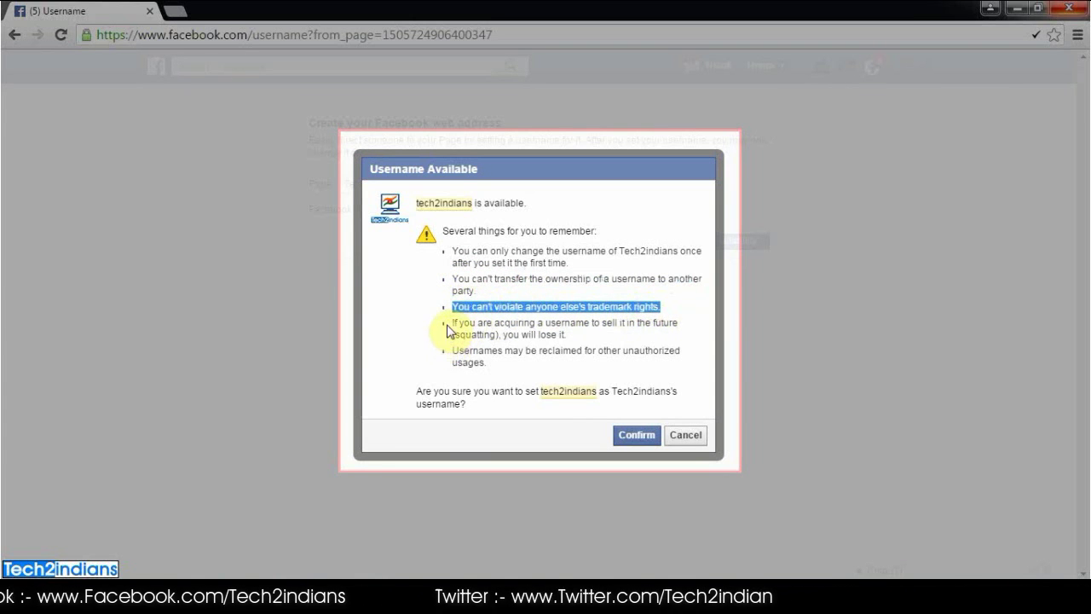
{"action": "left_click_drag", "start_coordinate": [452, 323], "coordinate": [491, 362]}
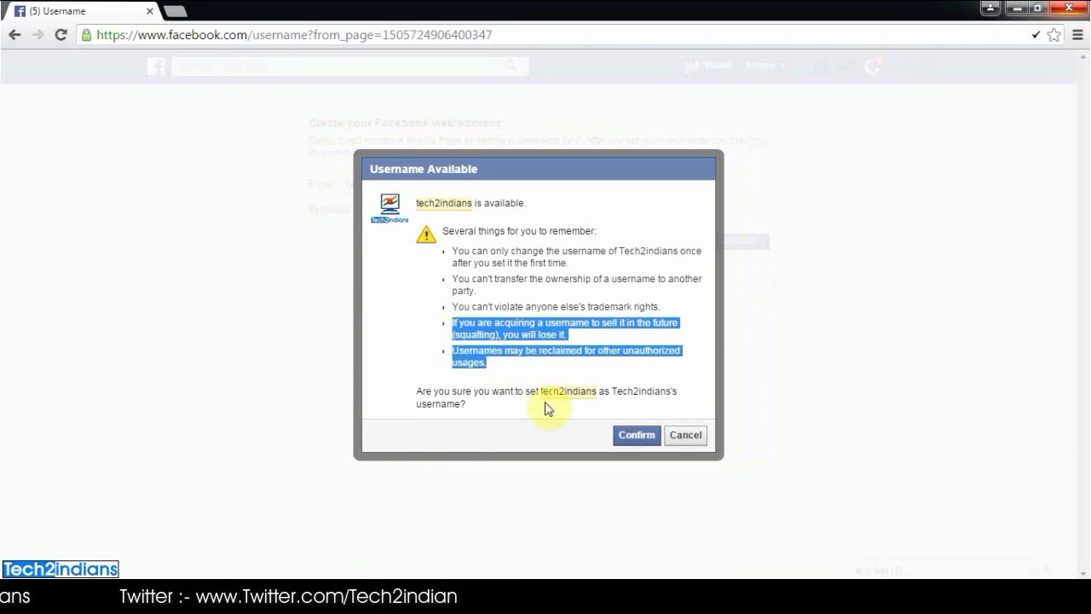
{"action": "left_click", "coordinate": [546, 397]}
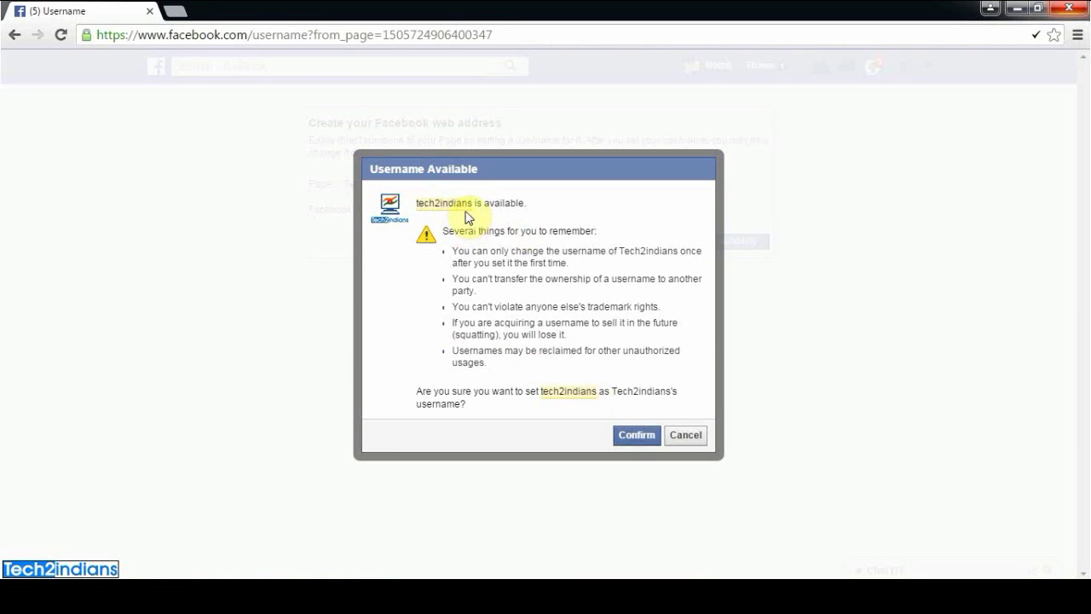
Confirm tech2indians as the username and highlight the new facebook.com/tech2indians address.
{"action": "left_click", "coordinate": [639, 435]}
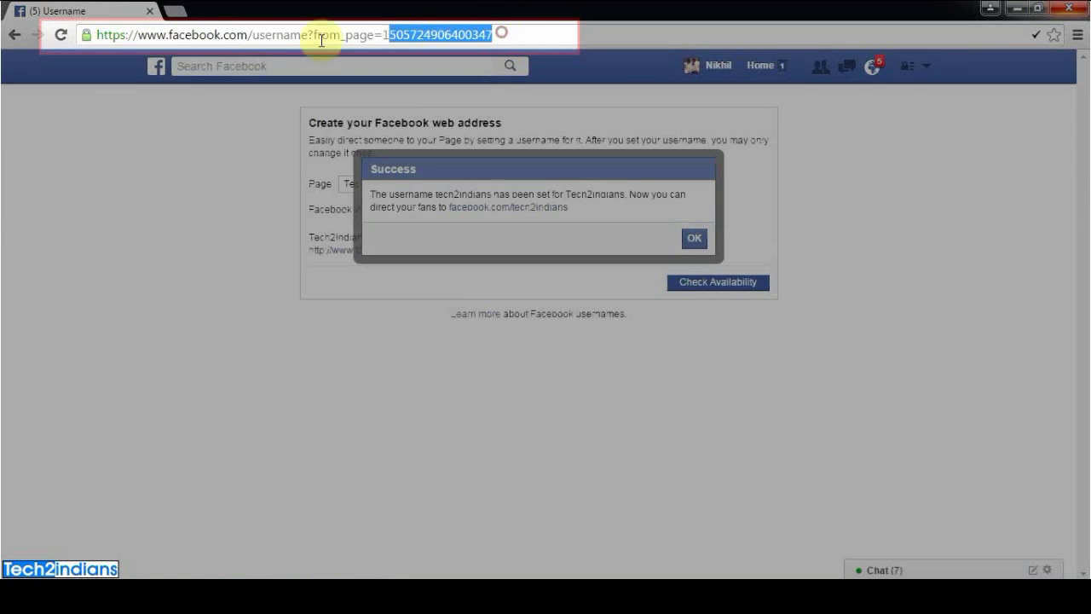
{"action": "left_click_drag", "start_coordinate": [322, 40], "coordinate": [121, 49]}
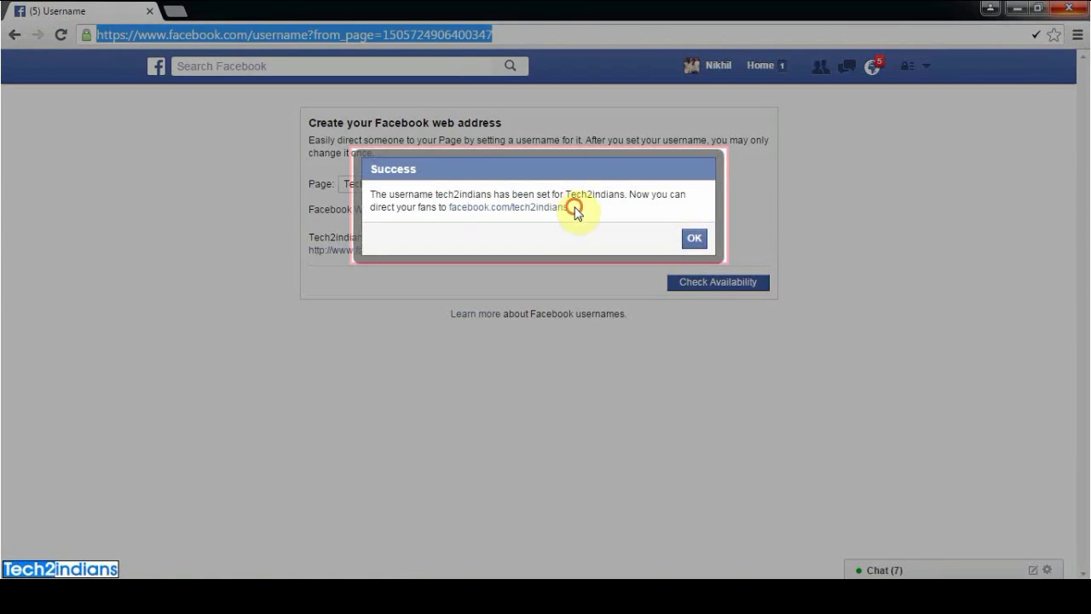
{"action": "left_click_drag", "start_coordinate": [574, 210], "coordinate": [441, 219]}
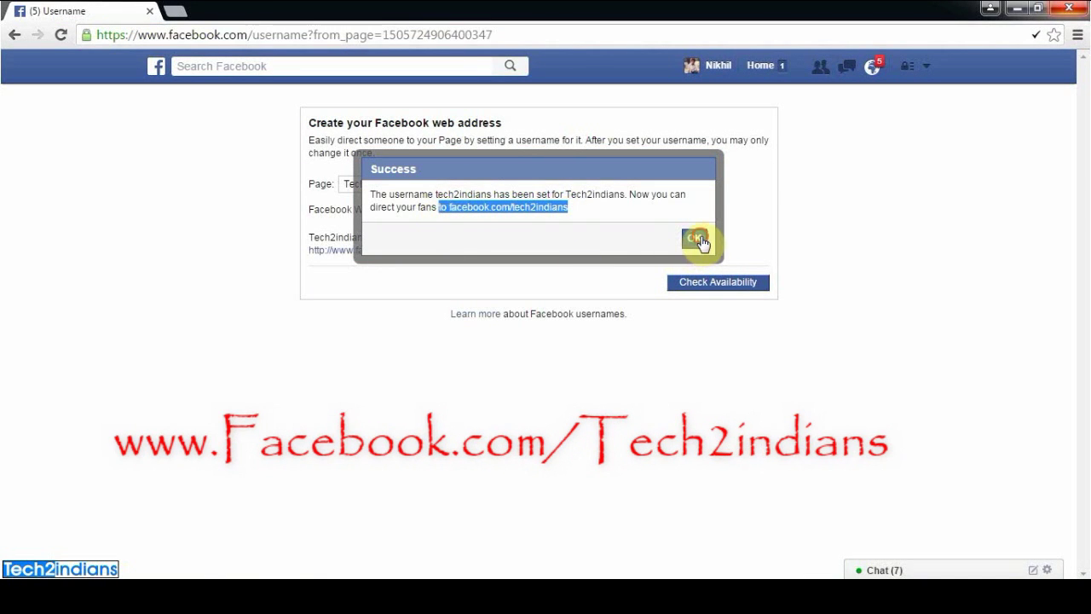
Dismiss the success message and copy the page's new facebook.com/tech2indians URL.
{"action": "left_click", "coordinate": [697, 242]}
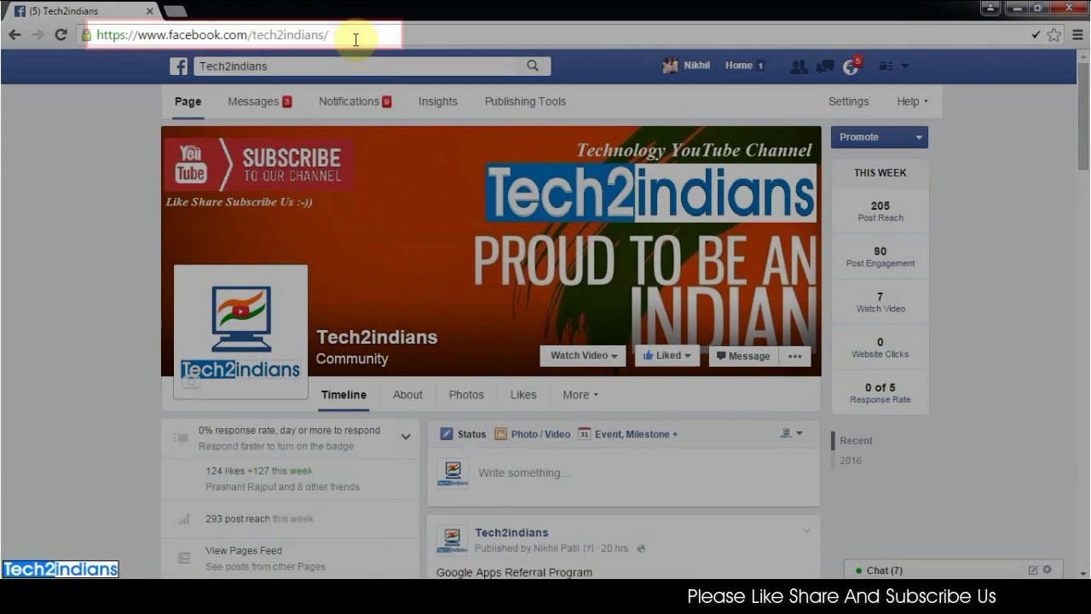
{"action": "left_click_drag", "start_coordinate": [357, 34], "coordinate": [82, 37]}
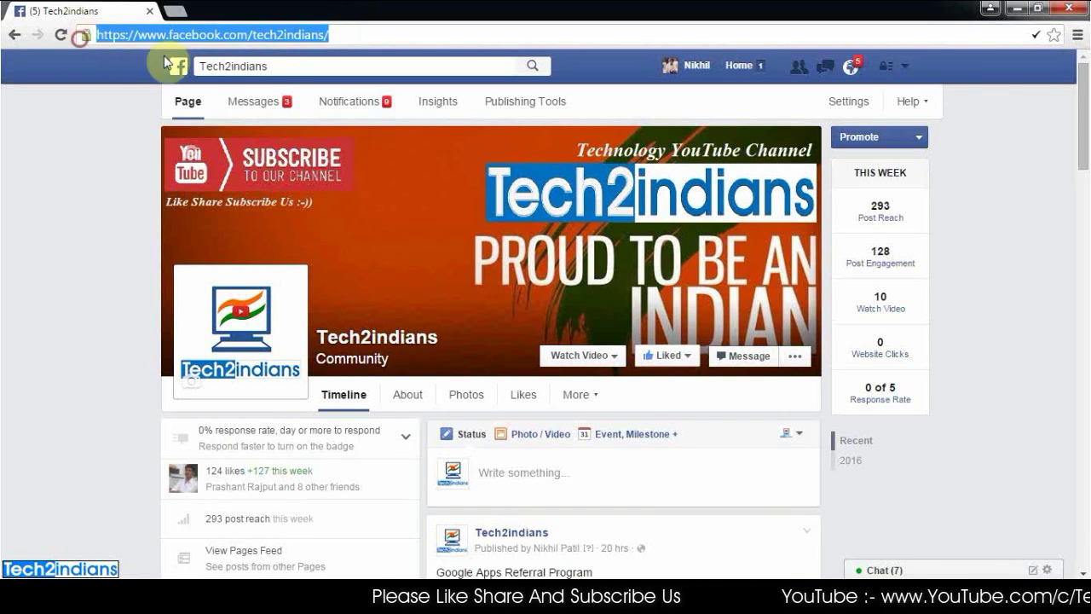
{"action": "right_click", "coordinate": [280, 38]}
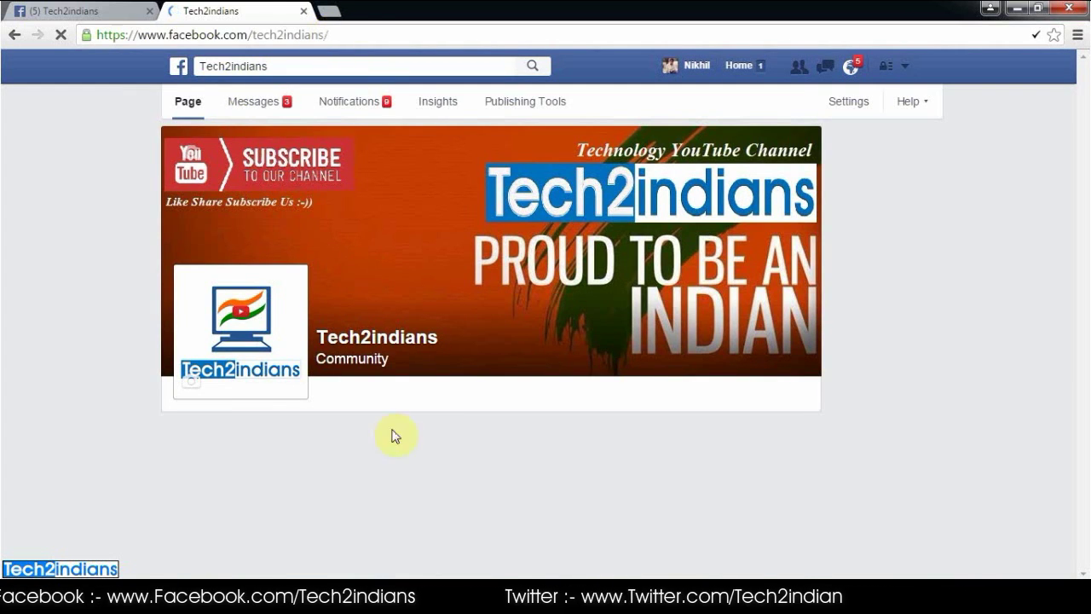
Close the address test tab and show the page's like and notification options.
{"action": "left_click", "coordinate": [300, 12]}
{"action": "scroll", "coordinate": [495, 230], "scroll_direction": "down", "scroll_amount": 4}
{"action": "scroll", "coordinate": [501, 224], "scroll_direction": "up", "scroll_amount": 4}
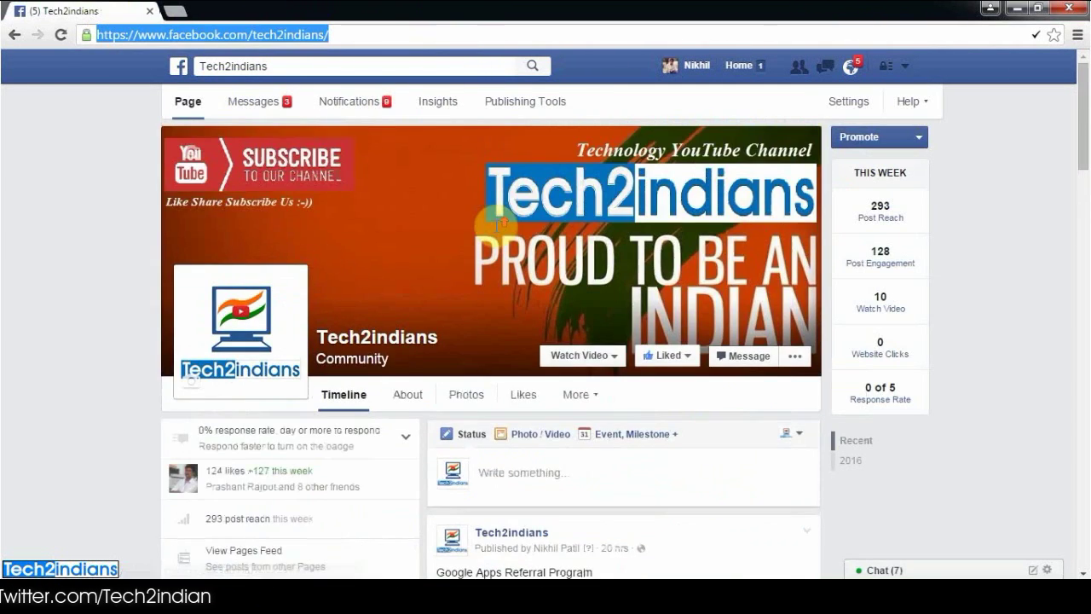
{"action": "left_click", "coordinate": [688, 357]}
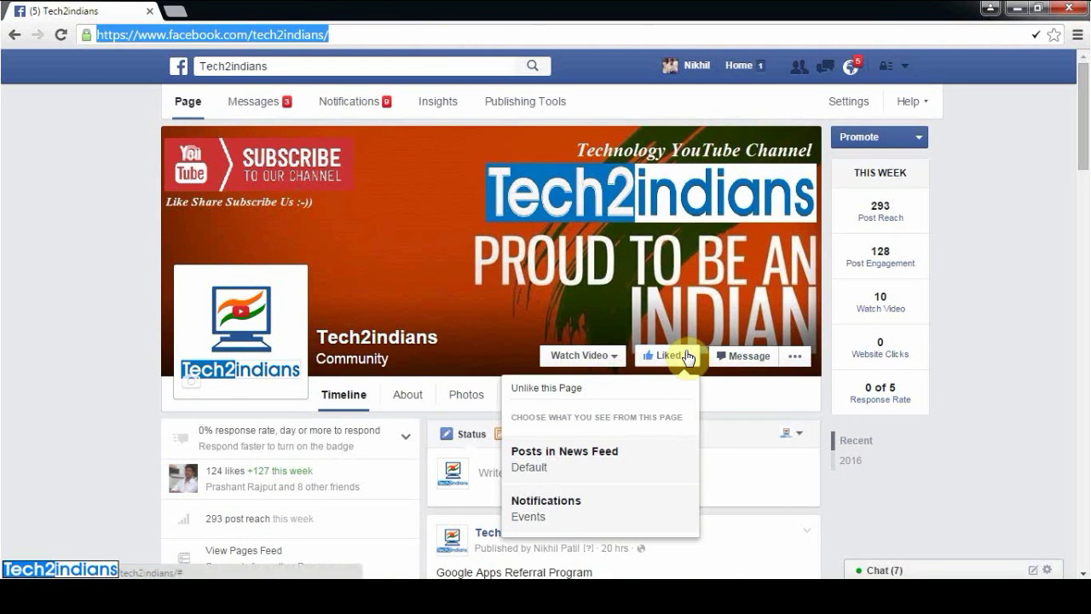